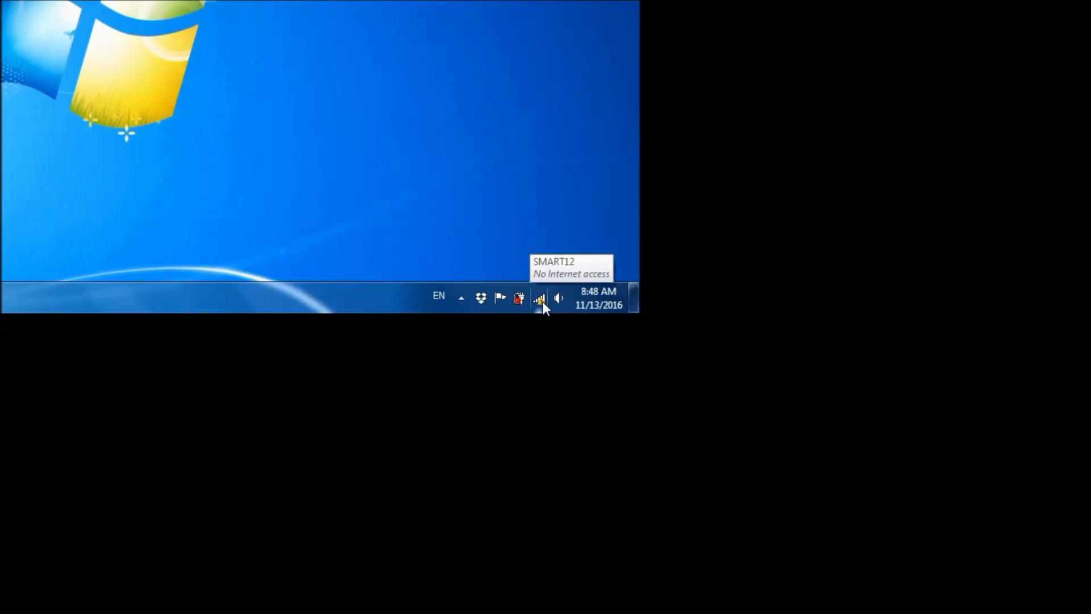
- From the tray network icon, open Network and Sharing Center and choose Troubleshoot problems
click(543, 301)
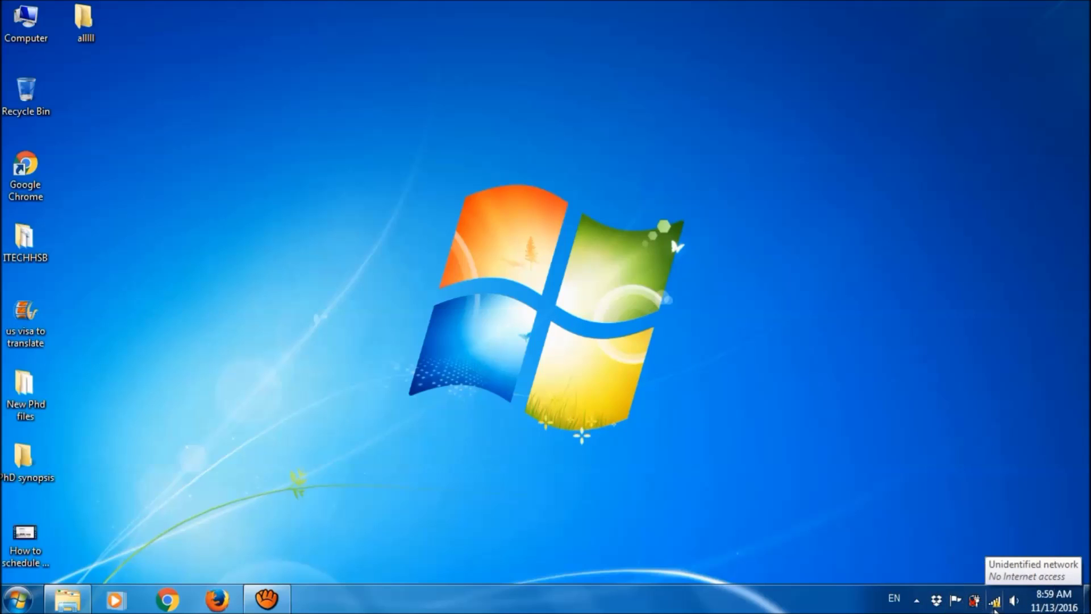
click(994, 603)
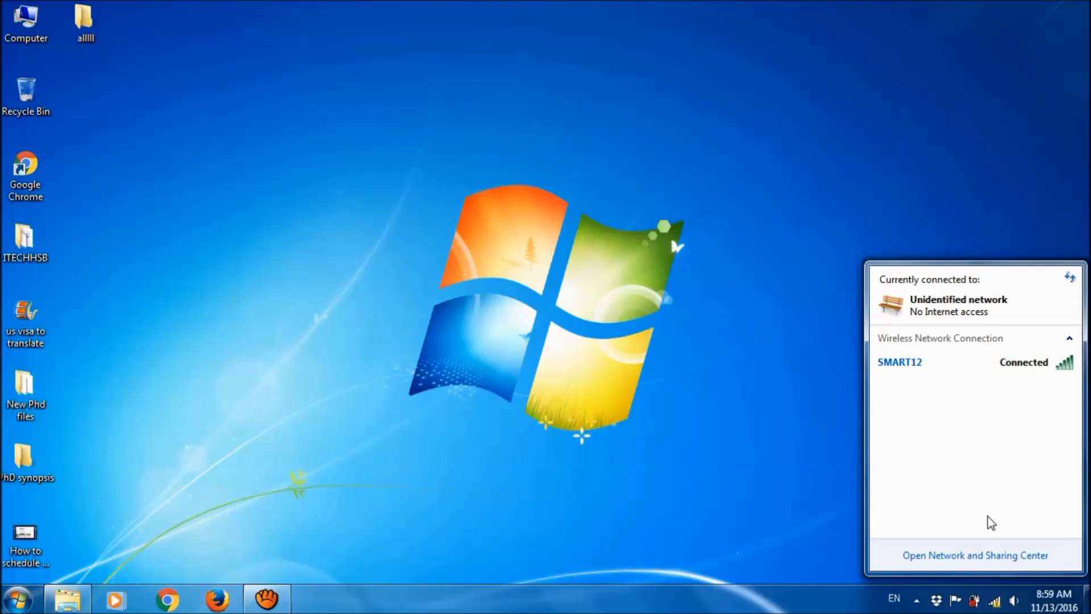
mouse_move(972, 362)
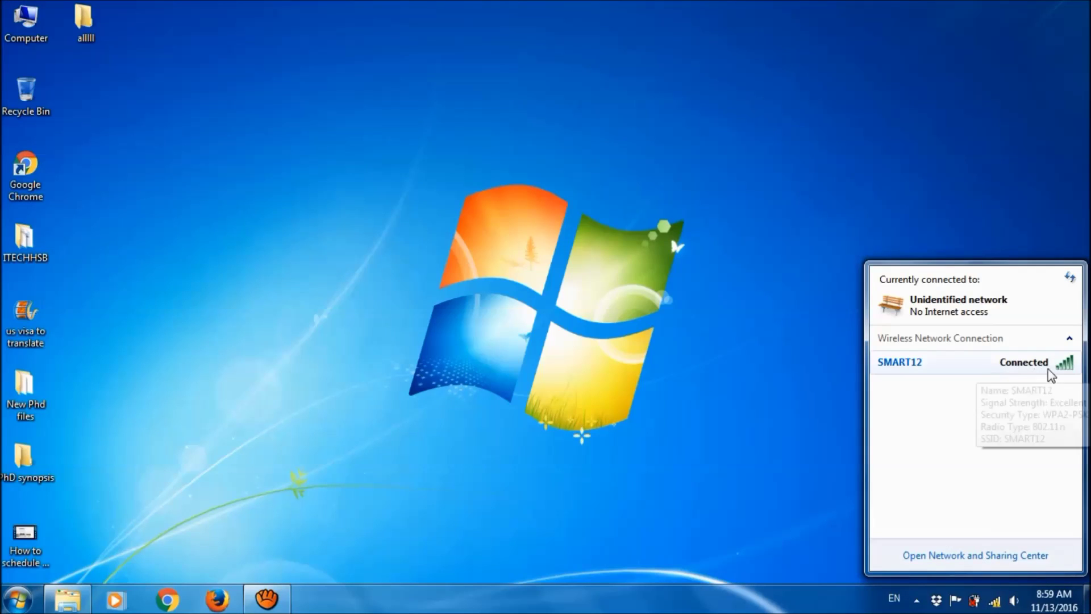
click(954, 561)
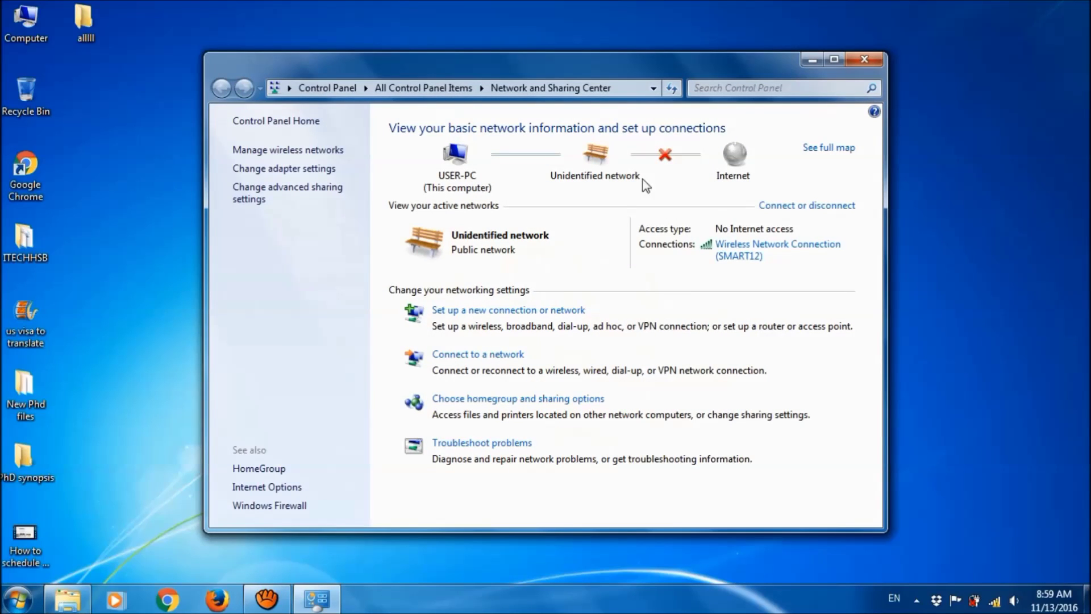
click(486, 446)
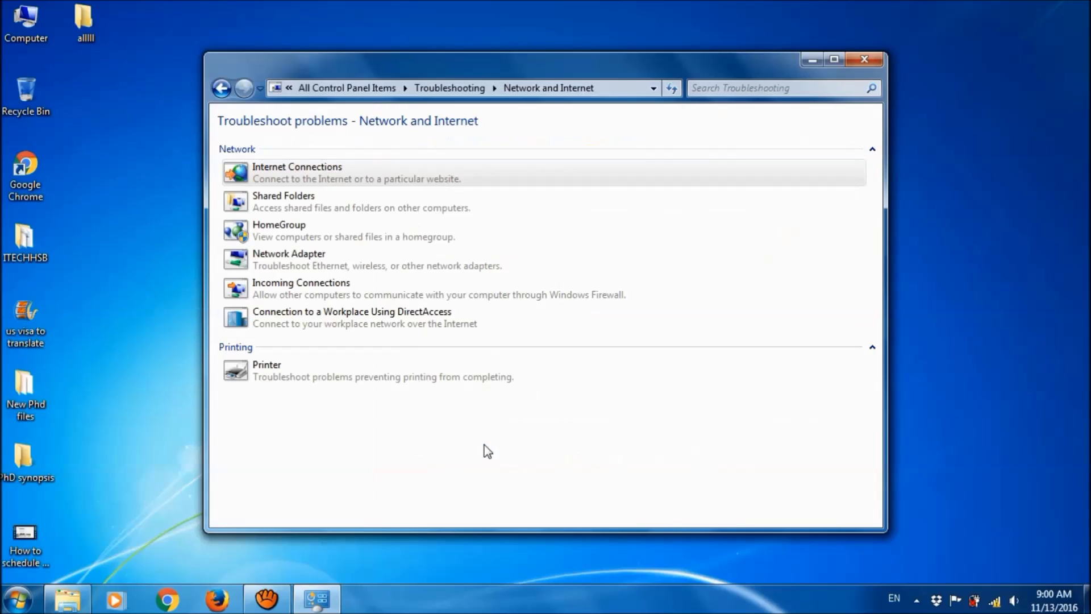
- Run the Internet Connections troubleshooter on the connection to the Internet
click(323, 179)
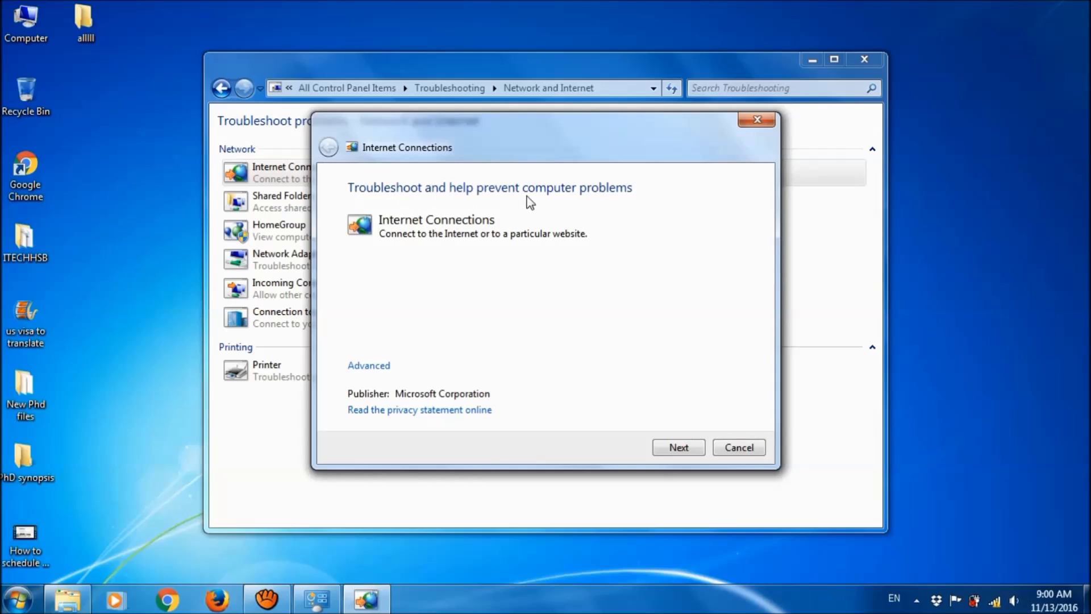
click(684, 452)
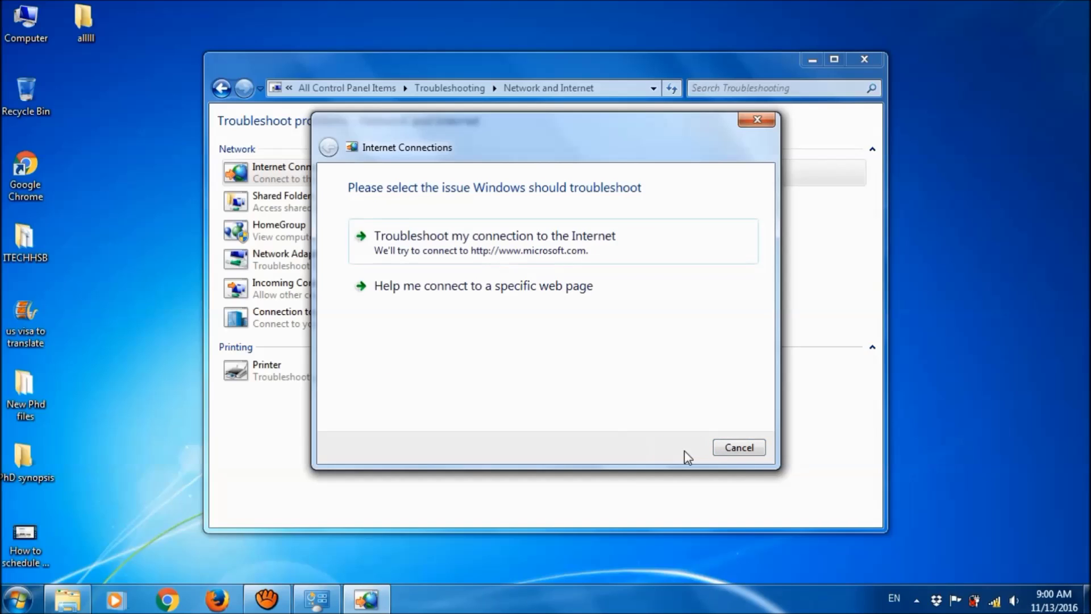
click(569, 243)
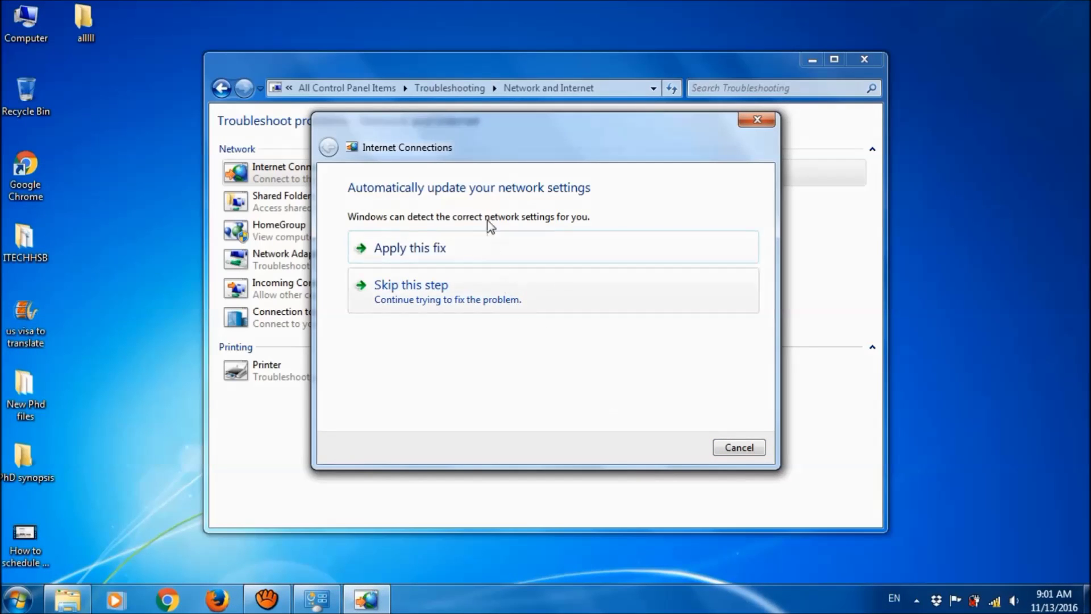
- Apply the fix enabling DHCP on the wireless connection, then close the troubleshooter windows
click(436, 260)
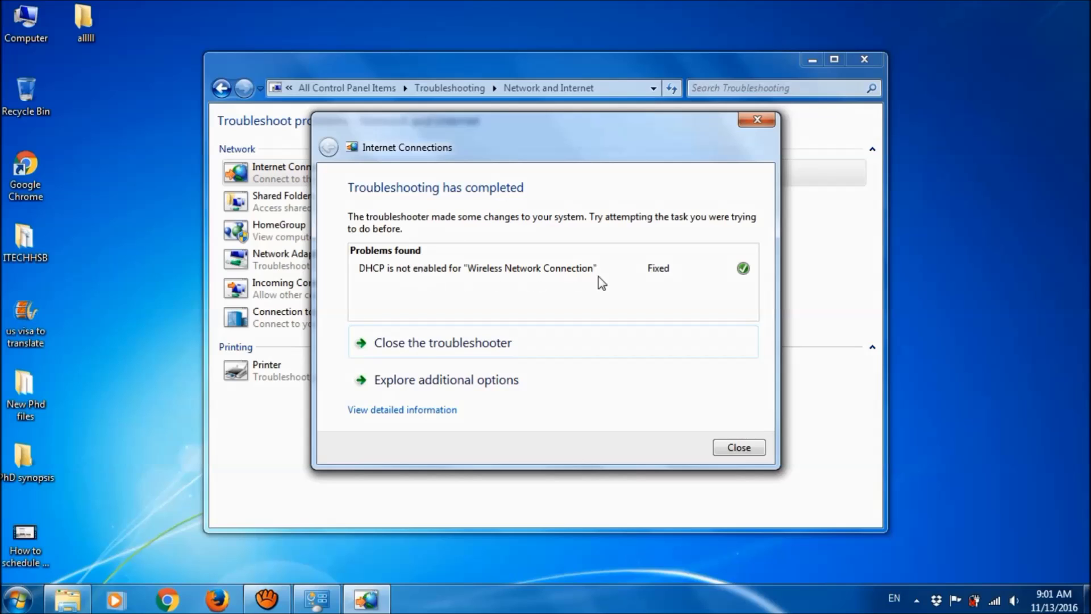
click(664, 275)
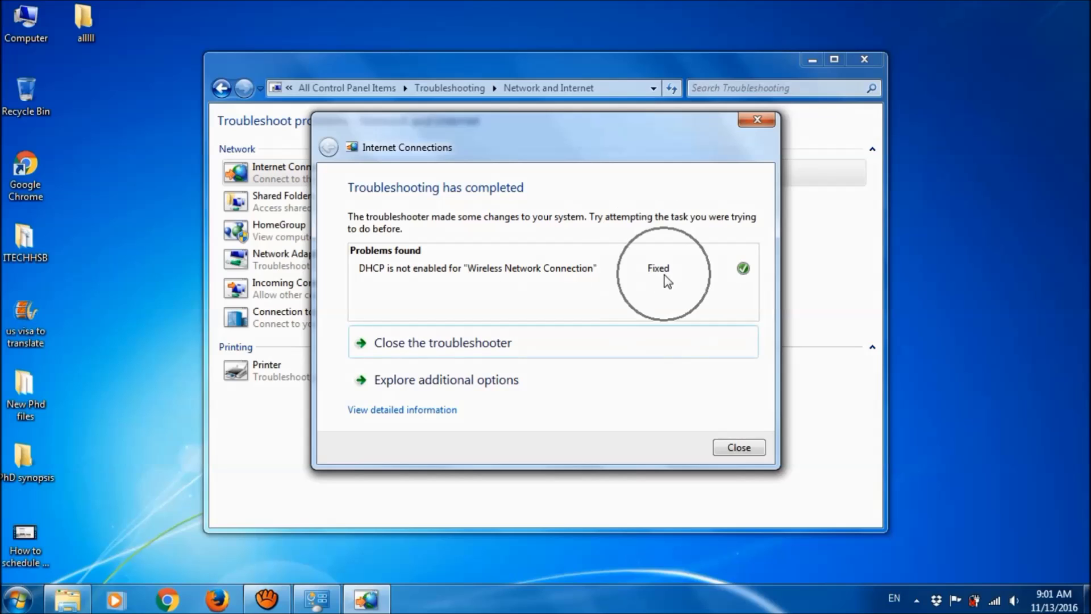
click(741, 447)
click(864, 59)
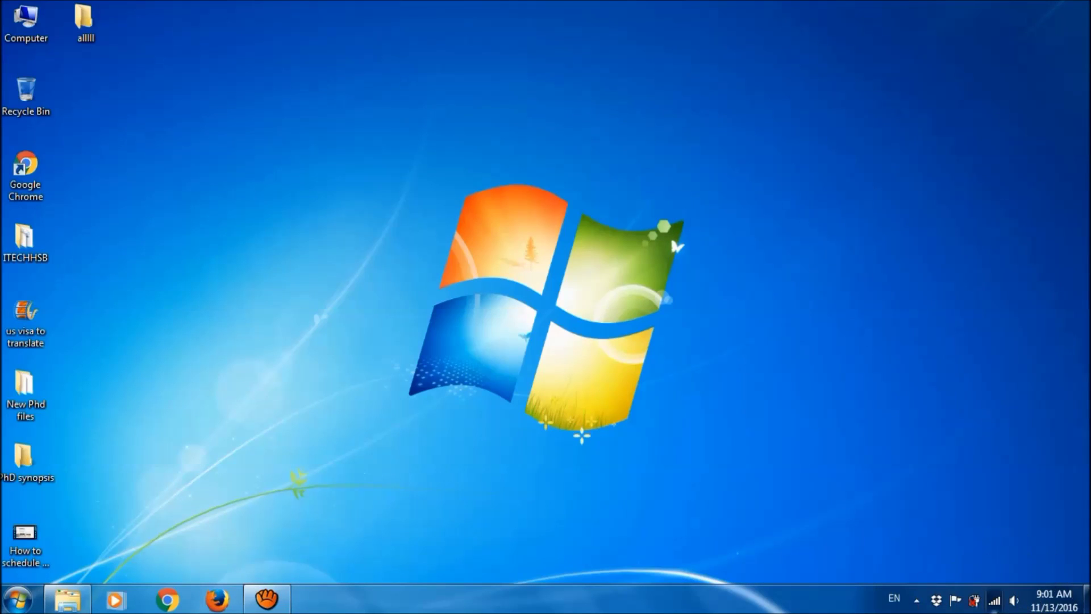
click(994, 601)
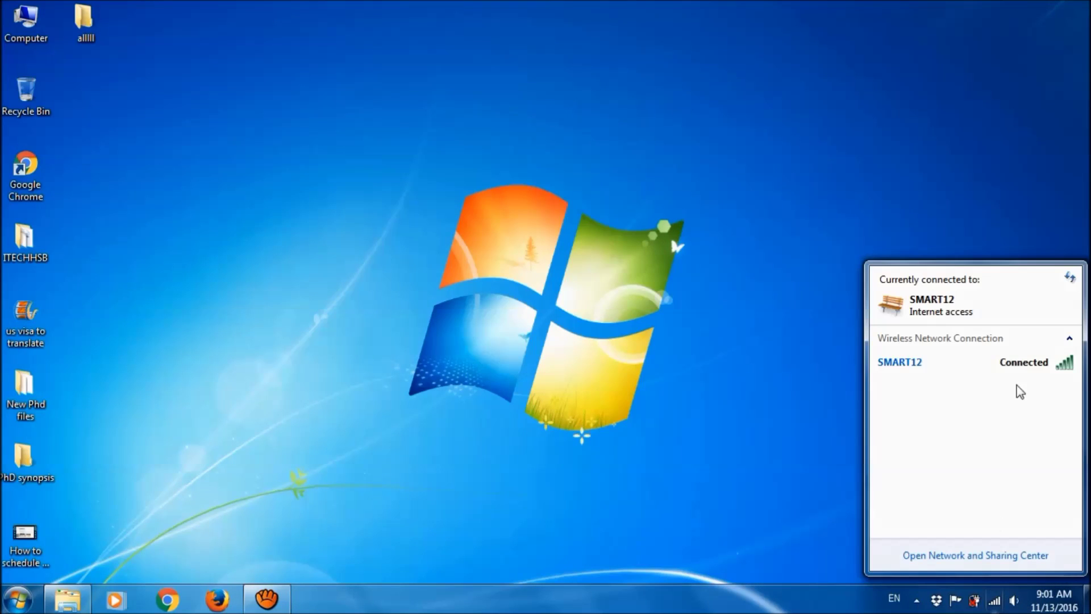
click(960, 319)
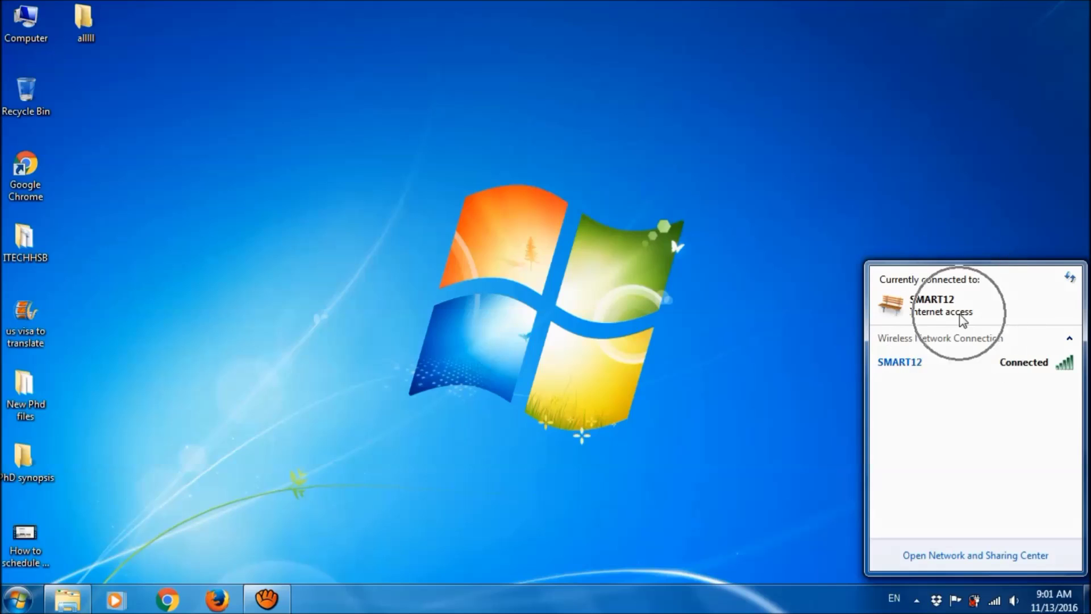
click(549, 314)
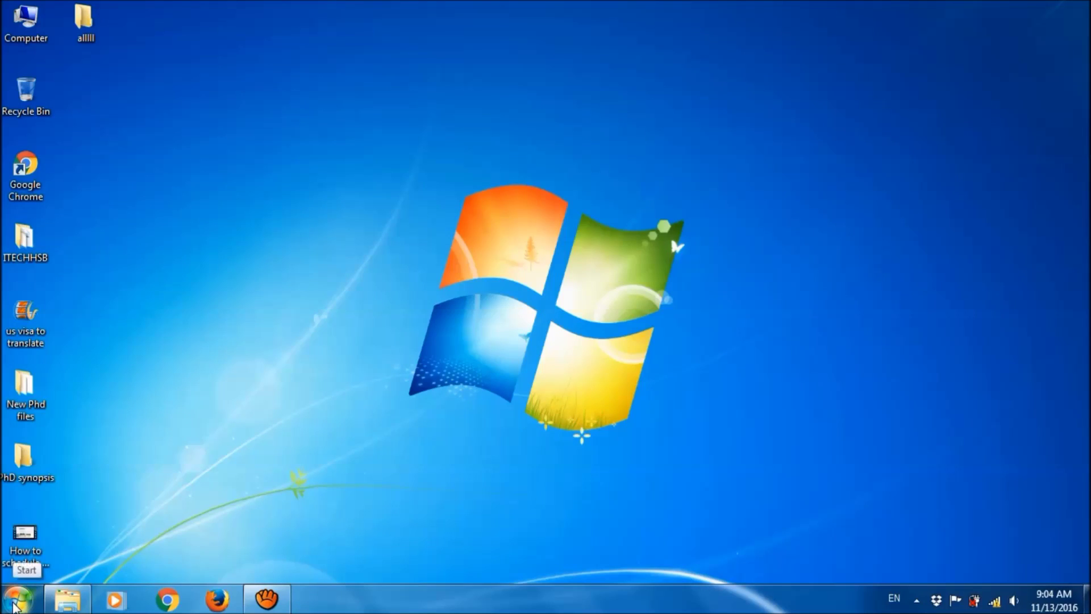
- Open Device Manager via Start > Control Panel and expand Network adapters
click(15, 606)
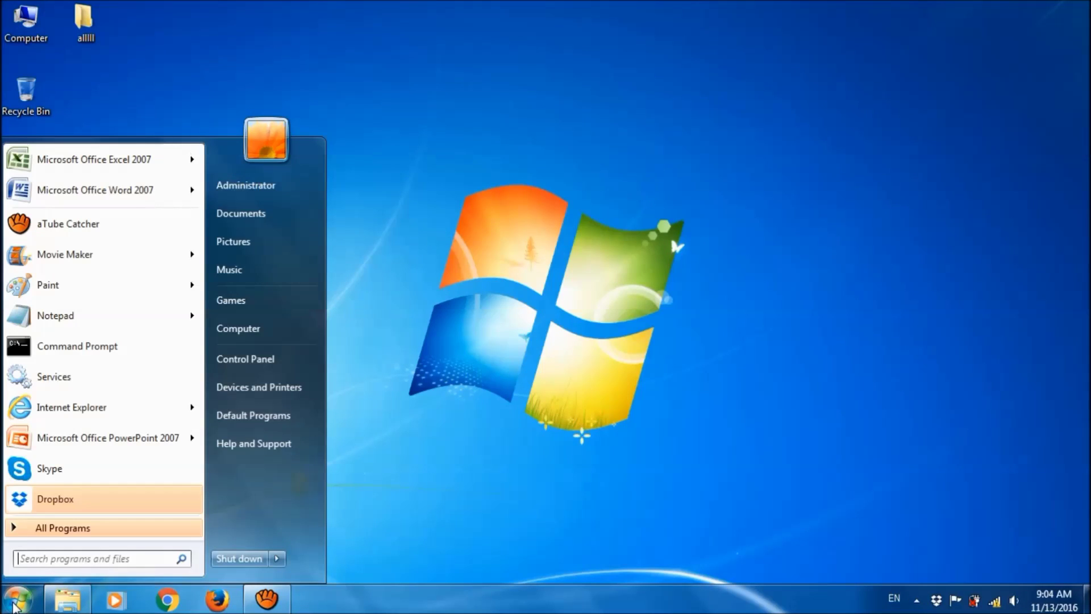
click(245, 359)
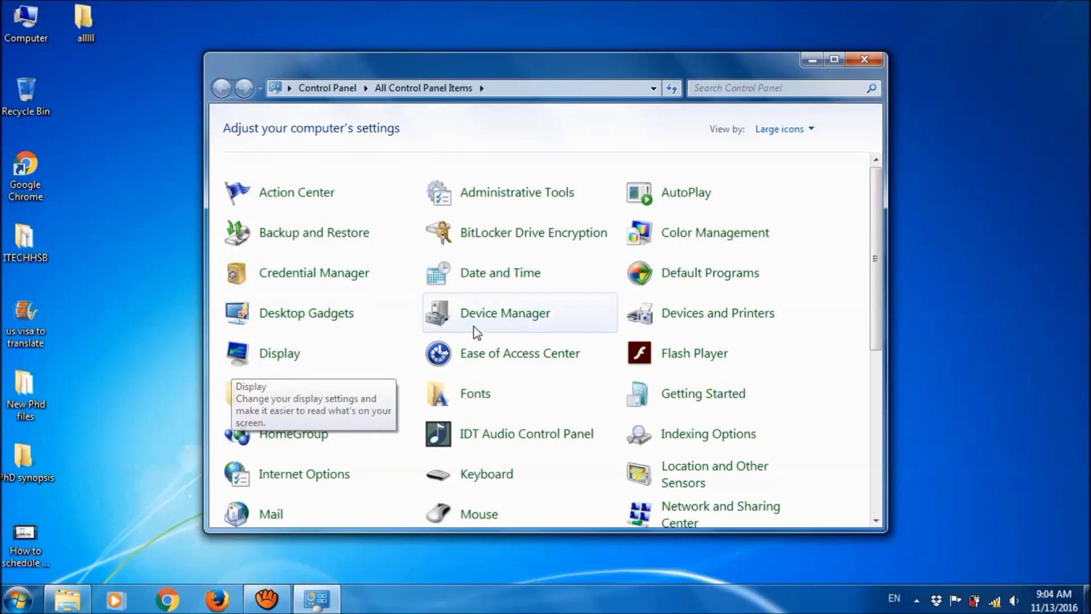
click(527, 321)
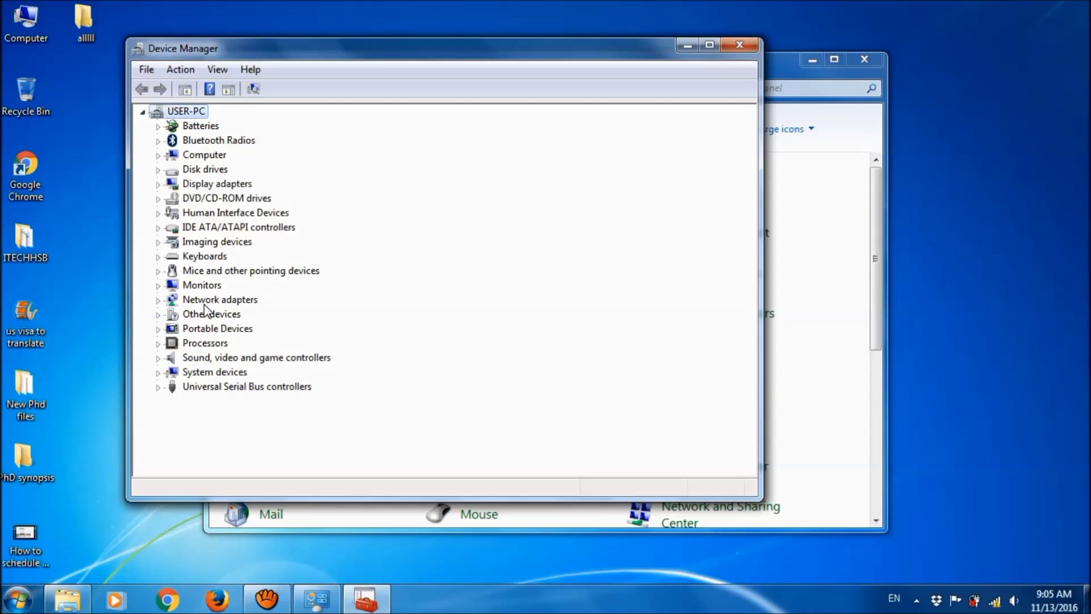
click(159, 300)
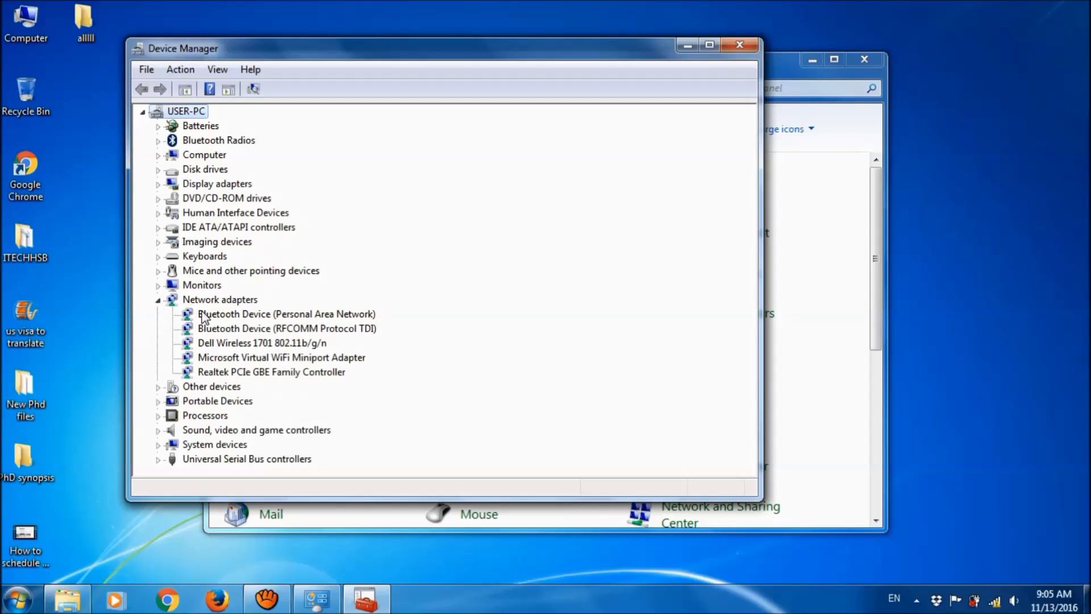
- Uninstall the Microsoft Virtual WiFi Miniport Adapter and scan for hardware changes to reinstall it
click(233, 358)
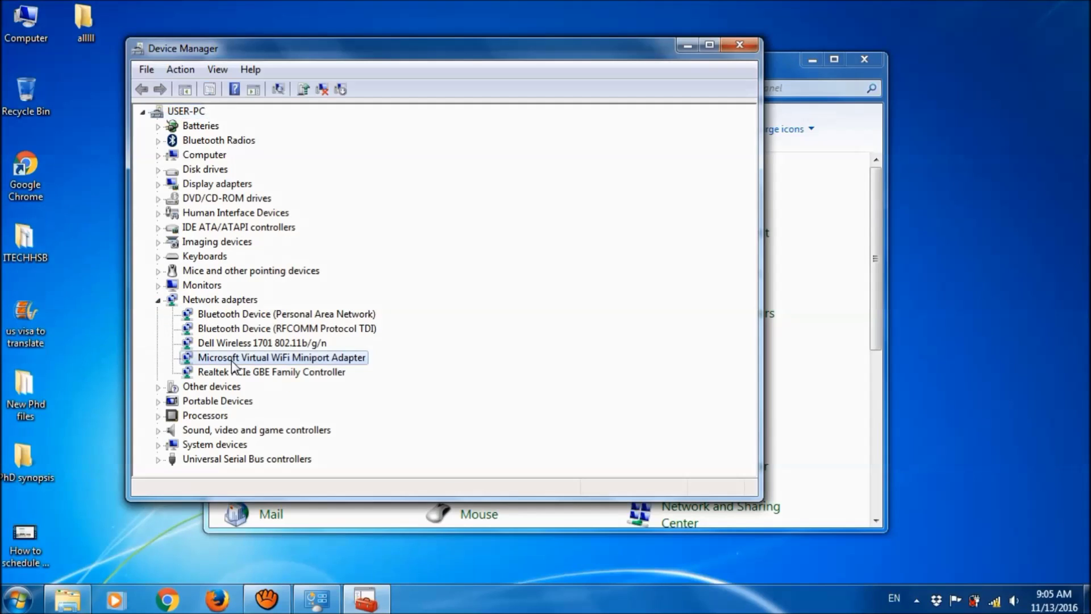
right_click(231, 358)
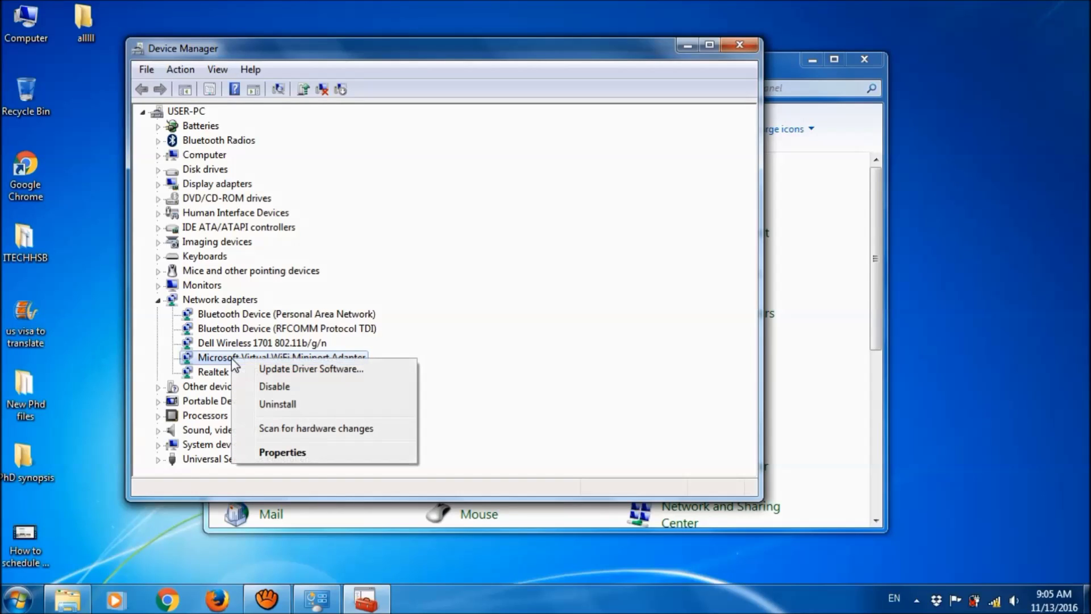
click(267, 406)
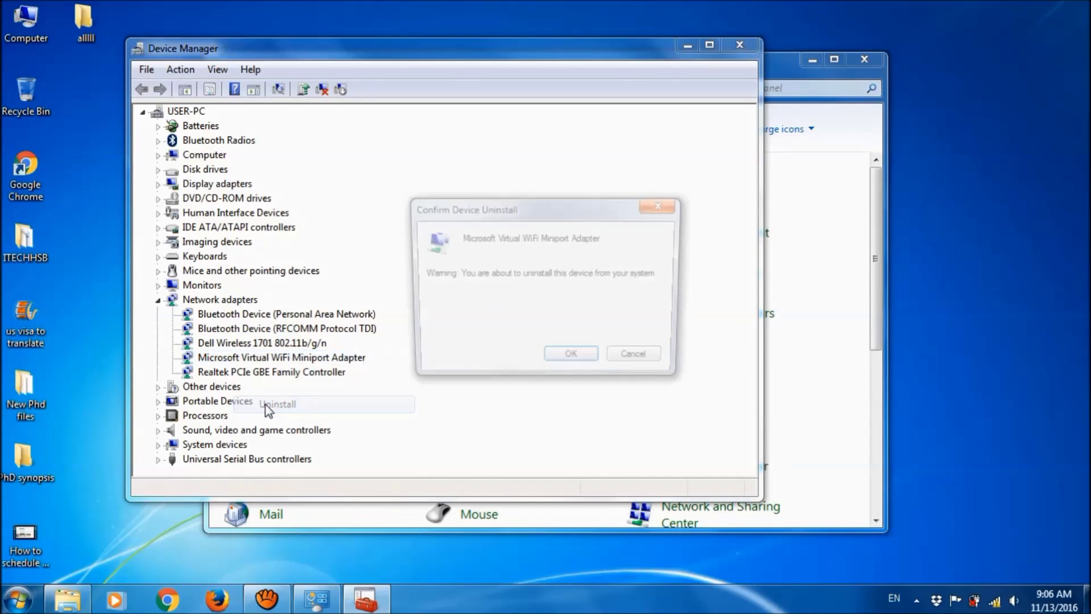
click(564, 365)
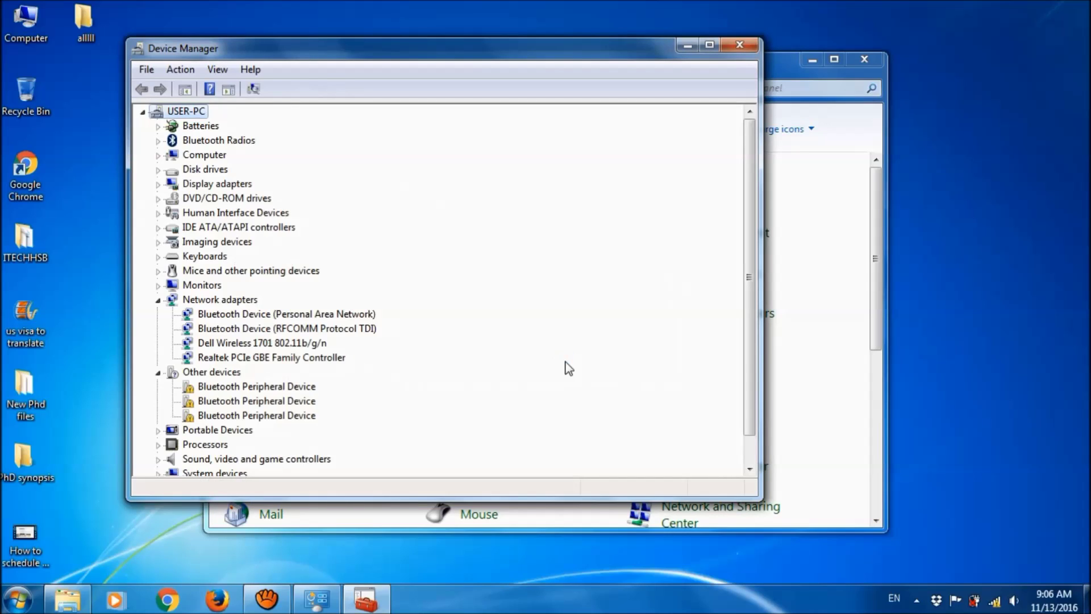
click(180, 70)
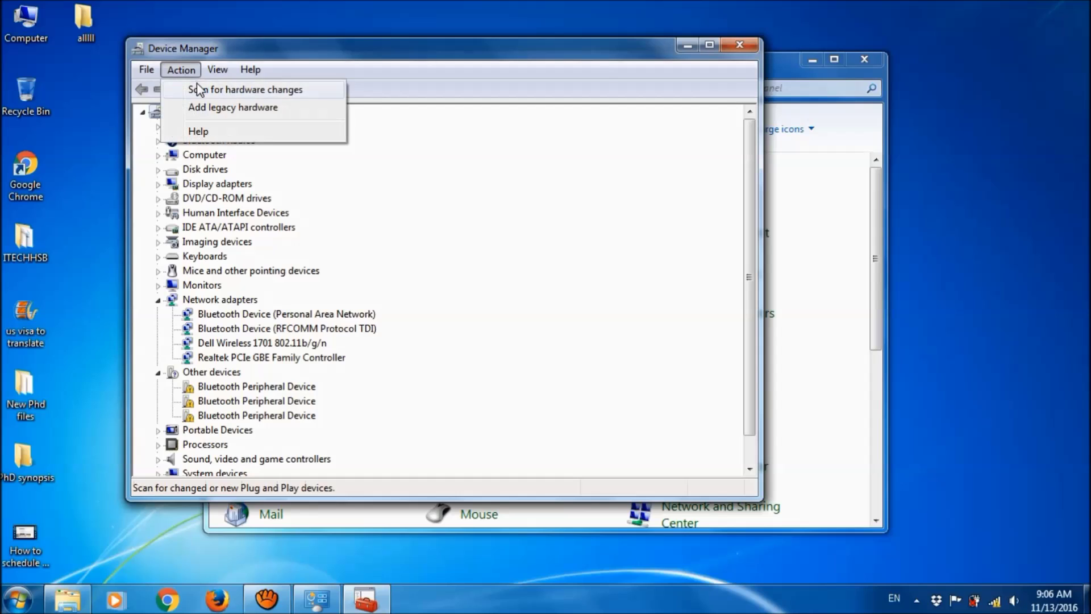
click(200, 91)
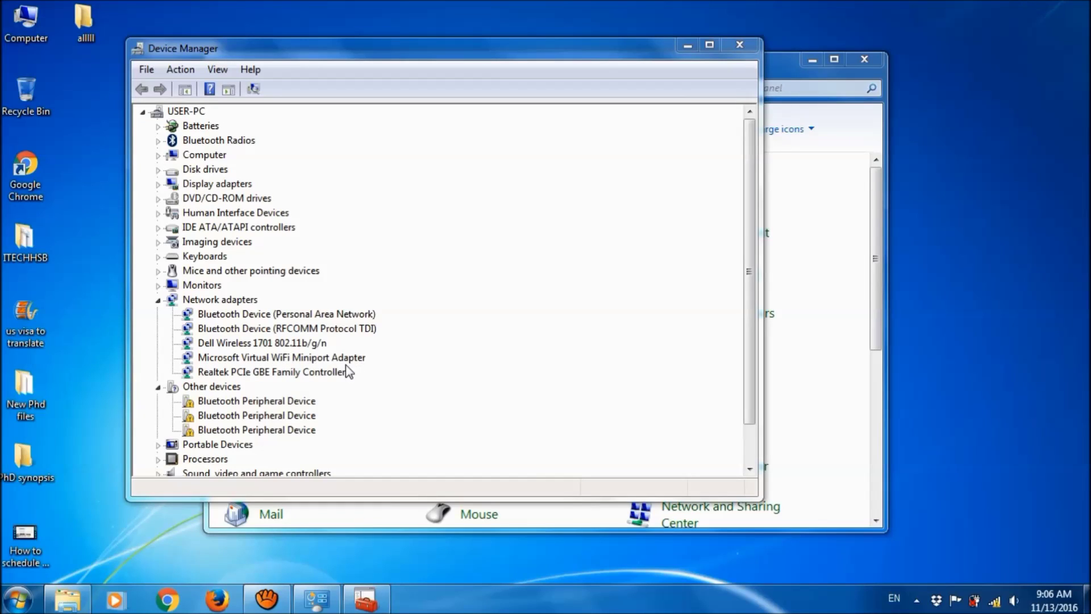
- Collapse Network adapters and Other devices, then close Device Manager and Control Panel
click(159, 301)
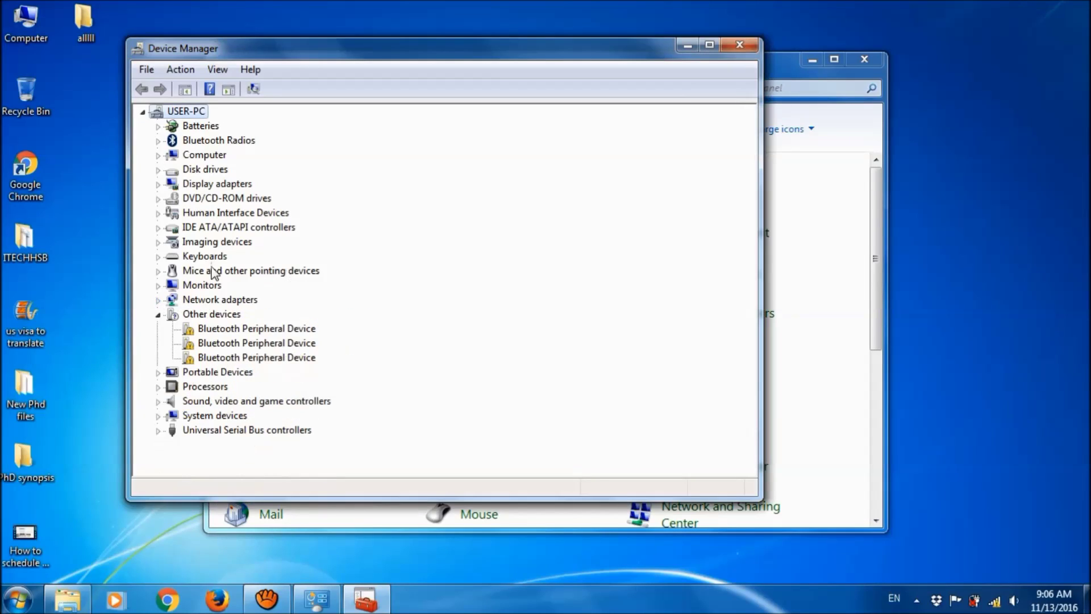
click(158, 315)
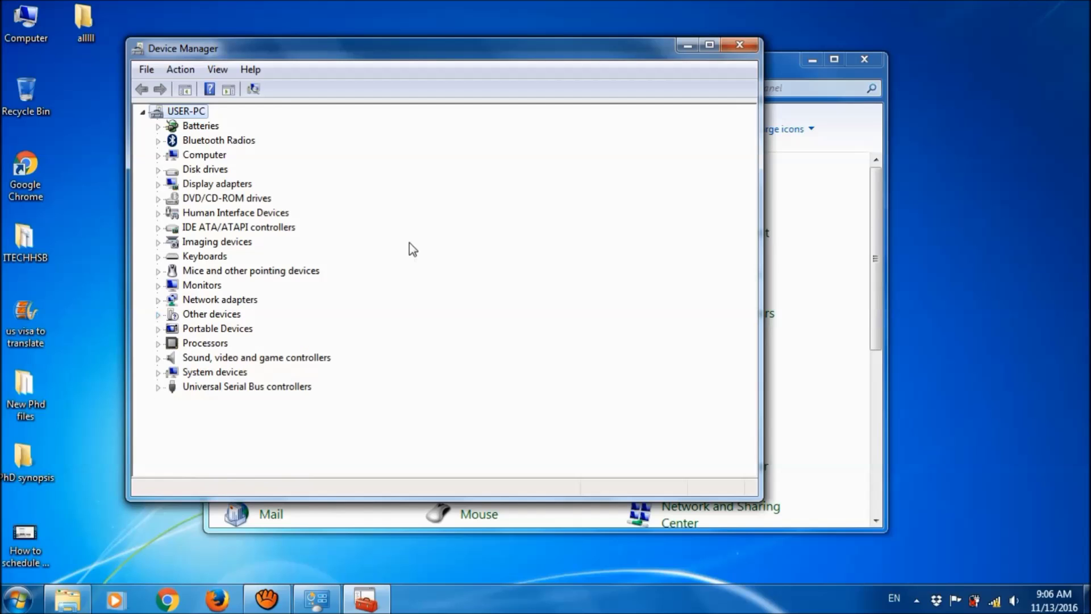
click(740, 45)
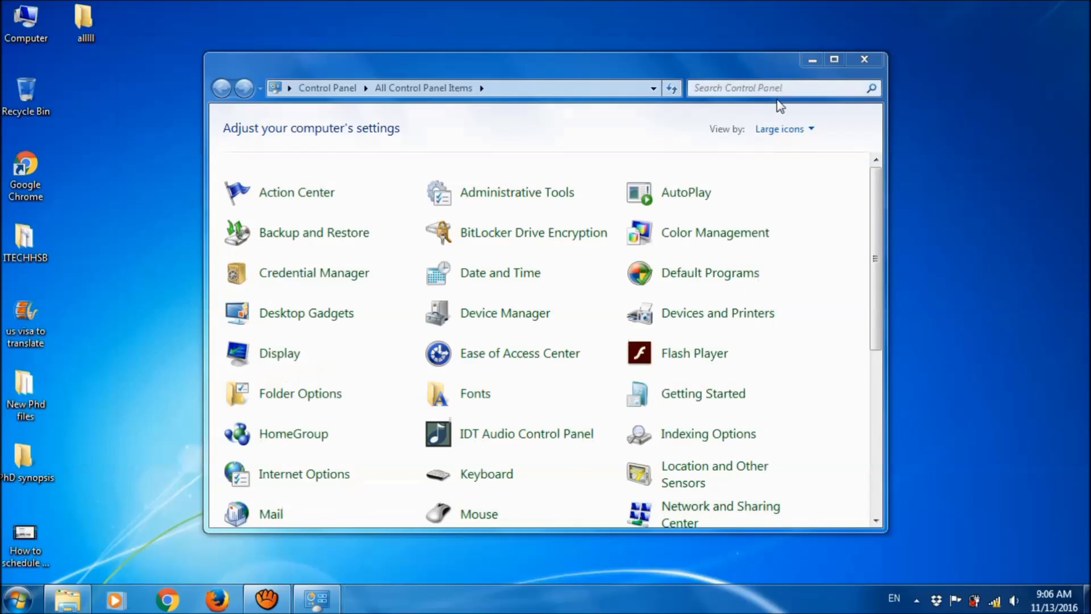
click(864, 59)
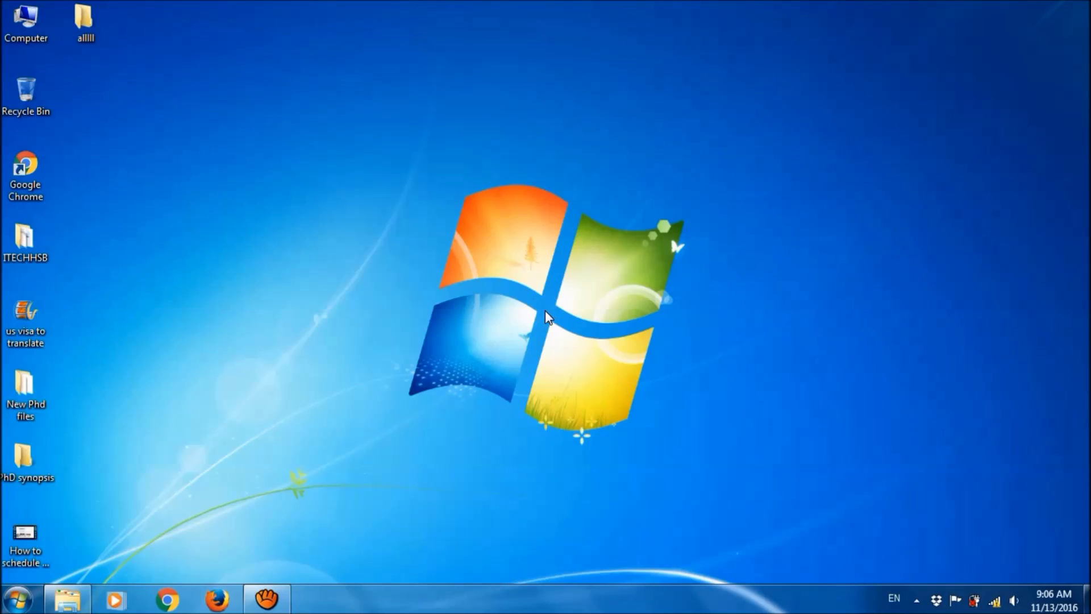
- Search the Start menu for 'services', launch the Services console and maximize it
click(22, 606)
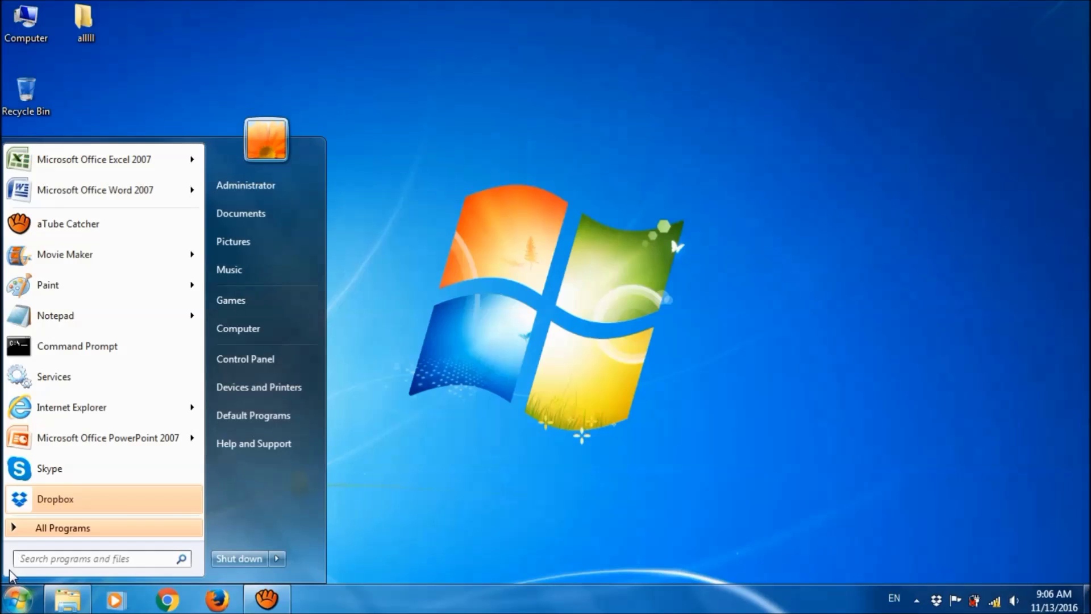
text(services)
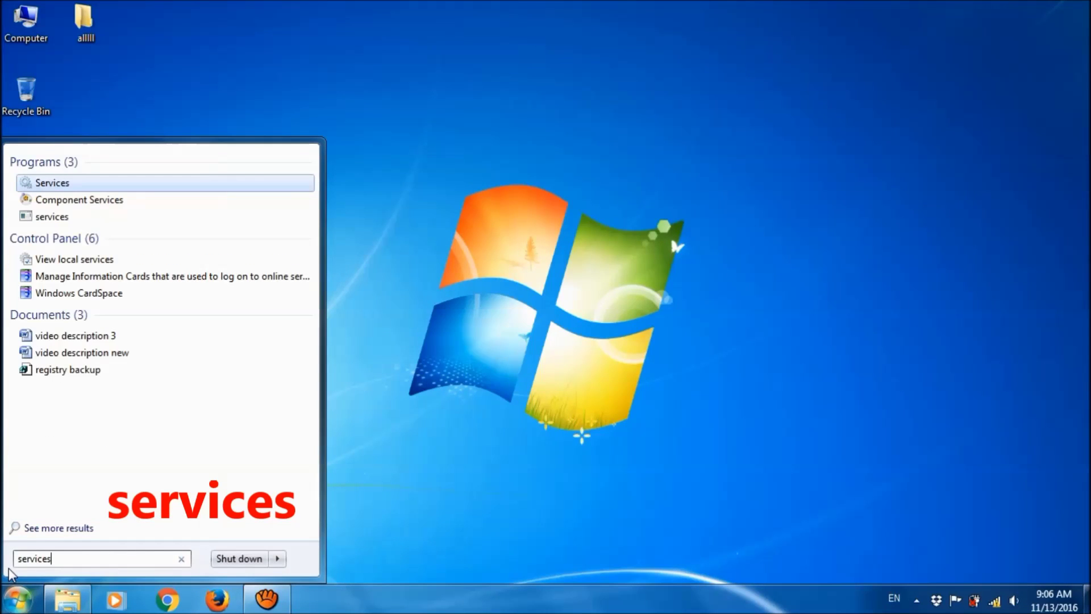
click(70, 183)
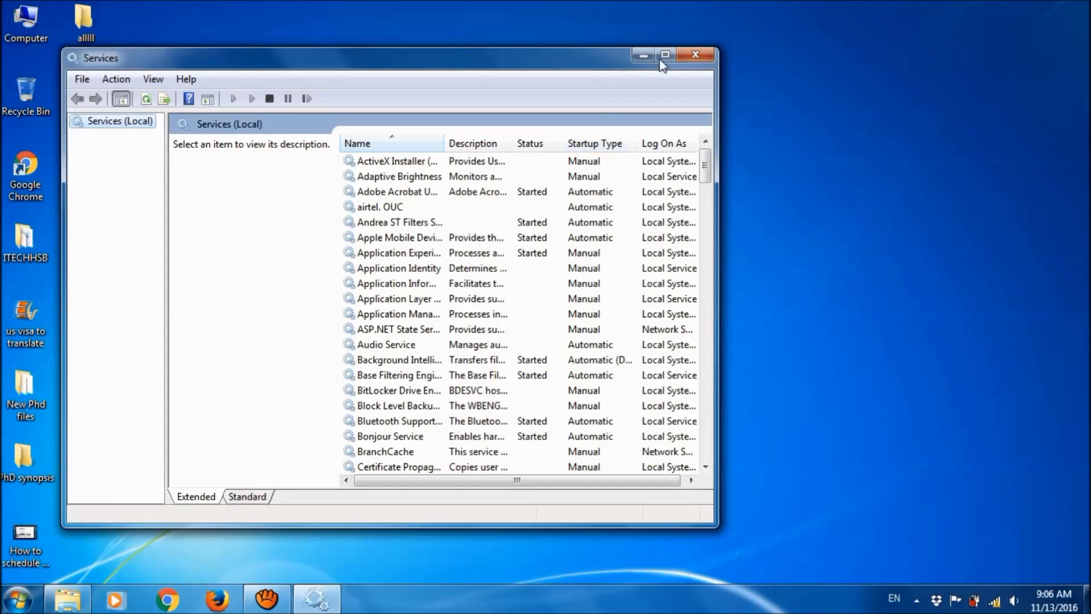
click(666, 55)
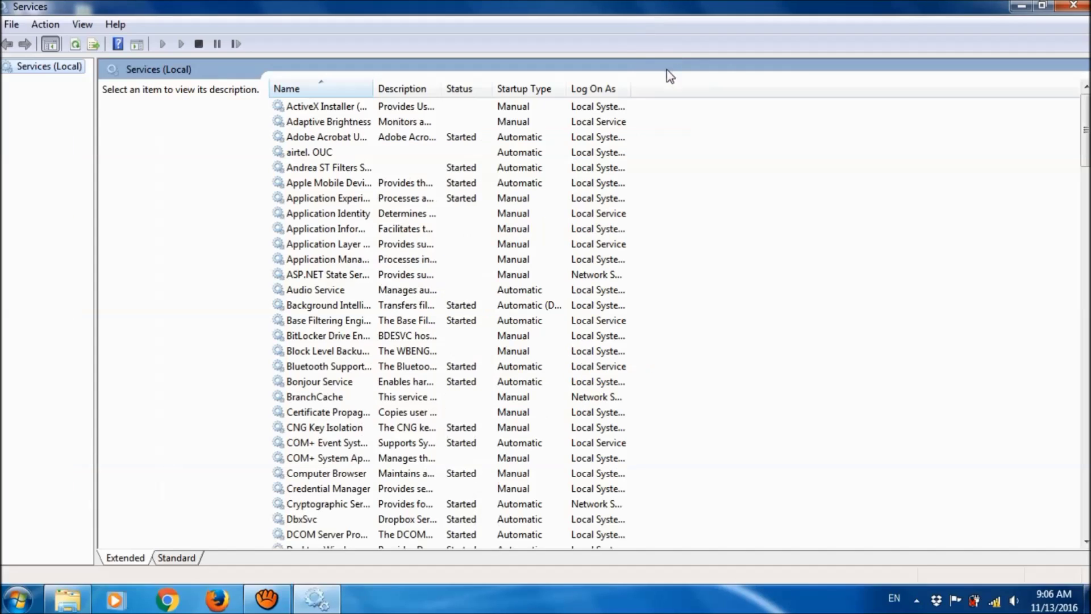
- Widen the Name column, scroll down, and open Wired AutoConfig's properties
double_click(375, 89)
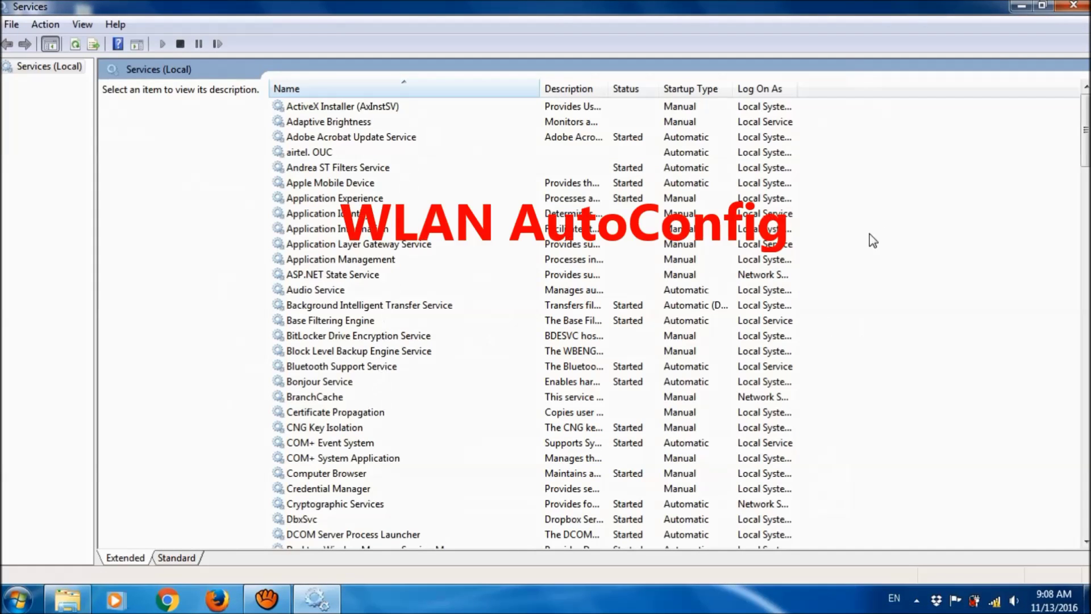
mouse_move(1087, 141)
mouse_down()
mouse_move(1074, 330)
mouse_move(1083, 528)
mouse_up()
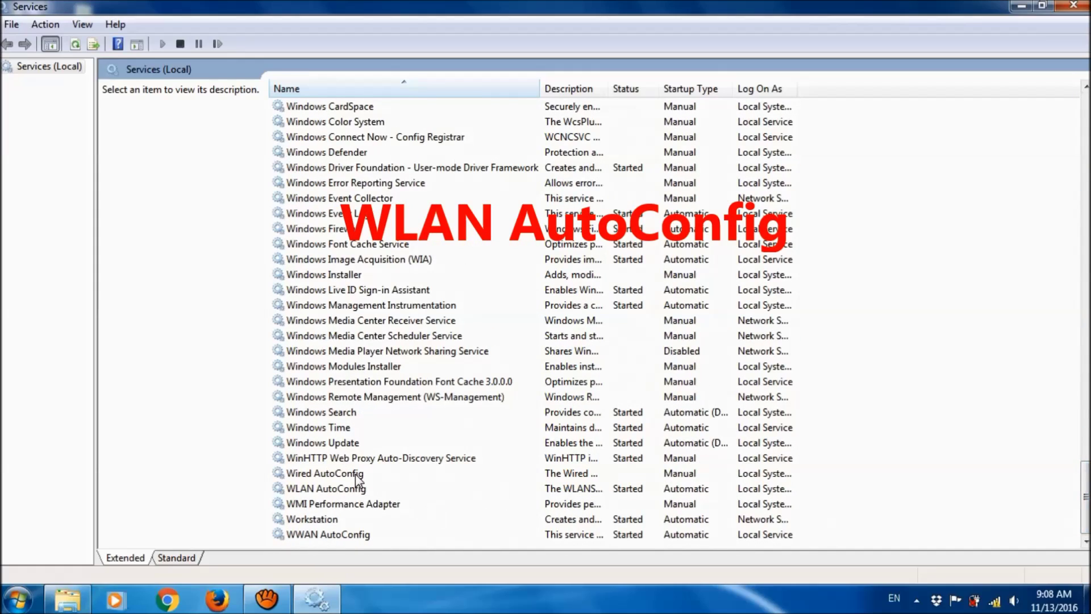
click(355, 482)
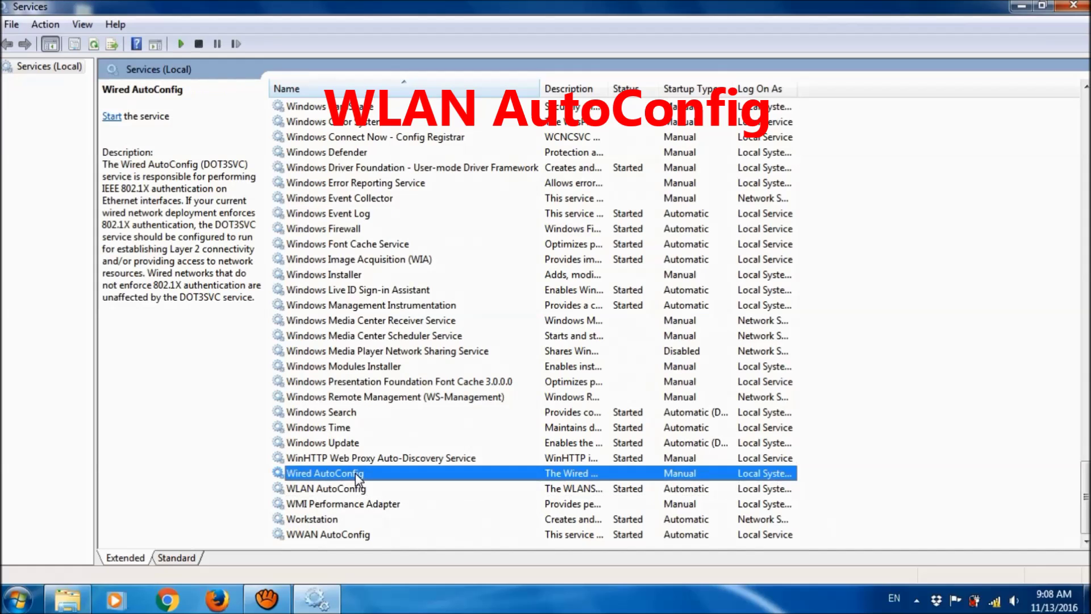
double_click(351, 472)
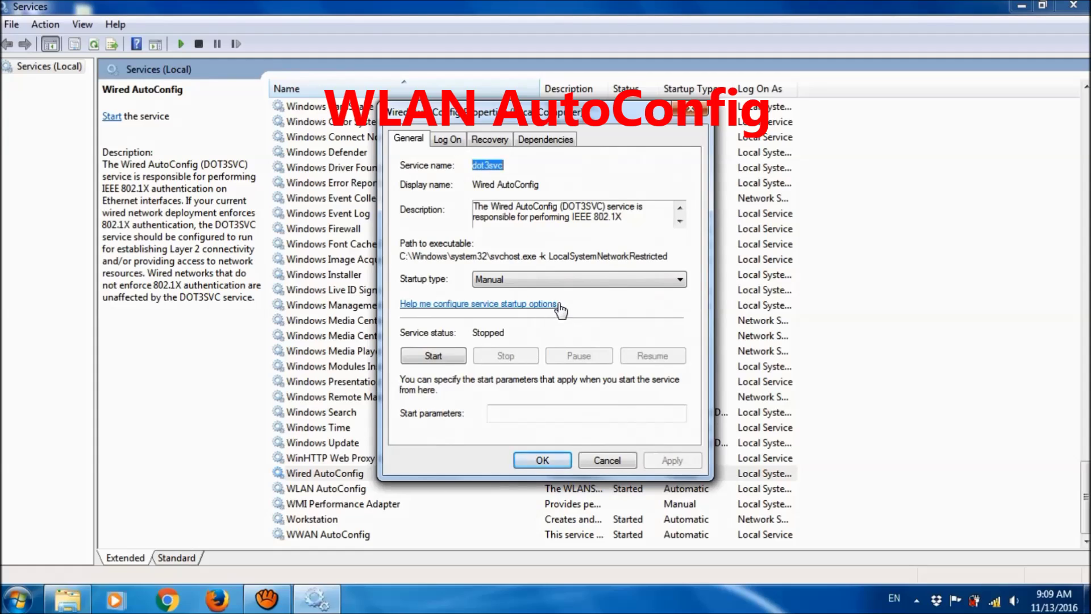
- Start the Wired AutoConfig service, apply and confirm, then close the Services console
click(580, 276)
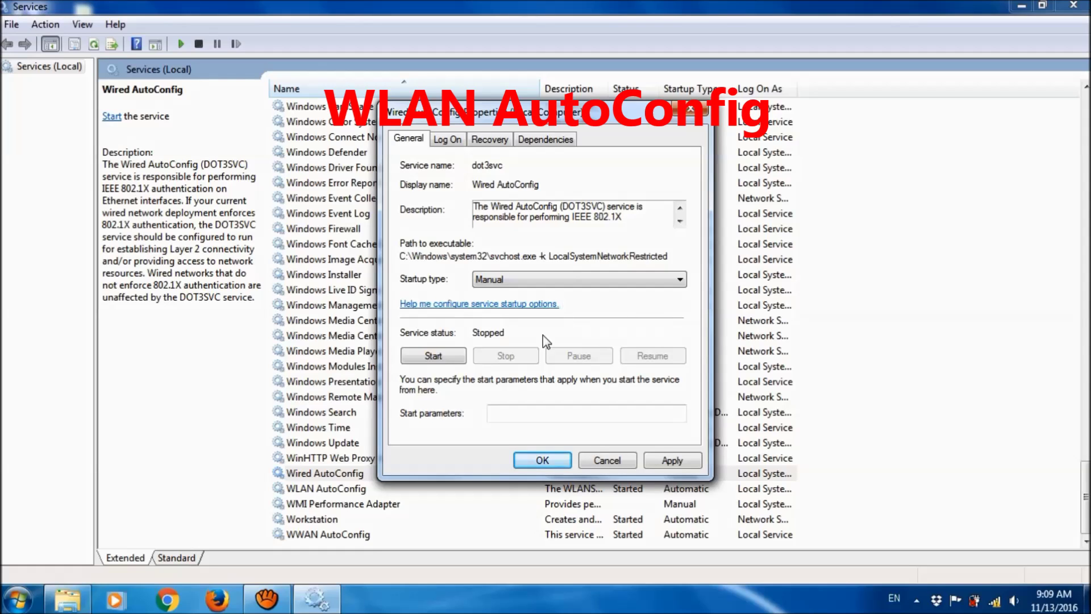
click(437, 358)
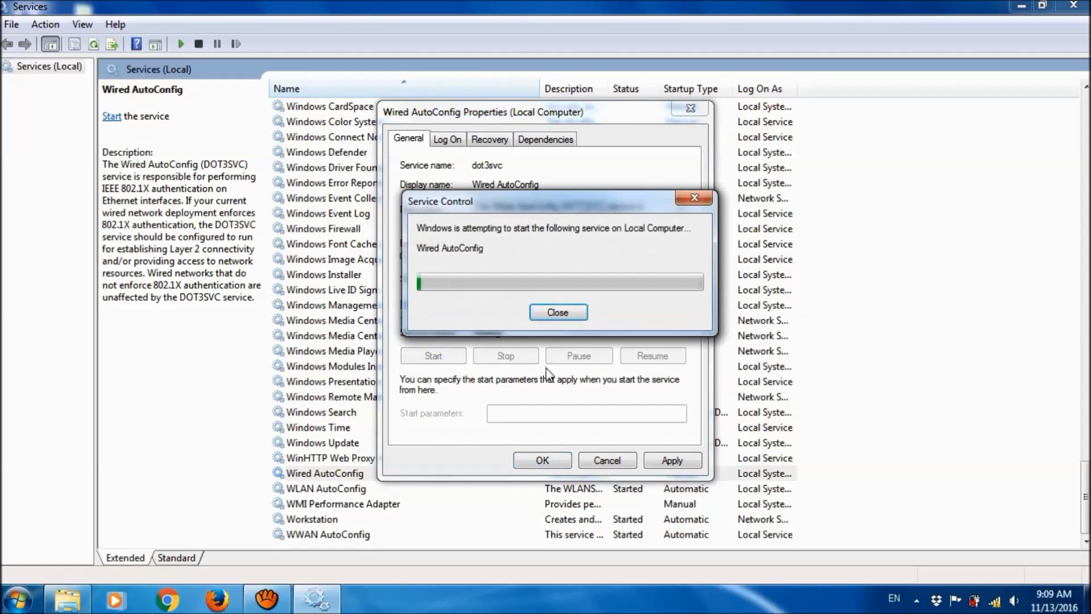
click(672, 461)
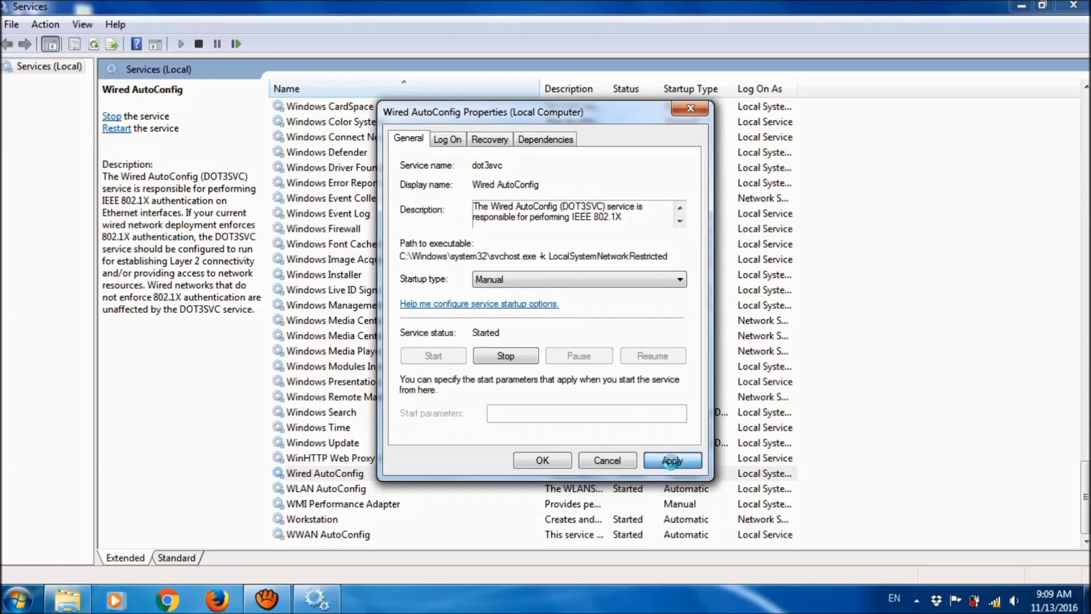
click(564, 470)
click(1074, 6)
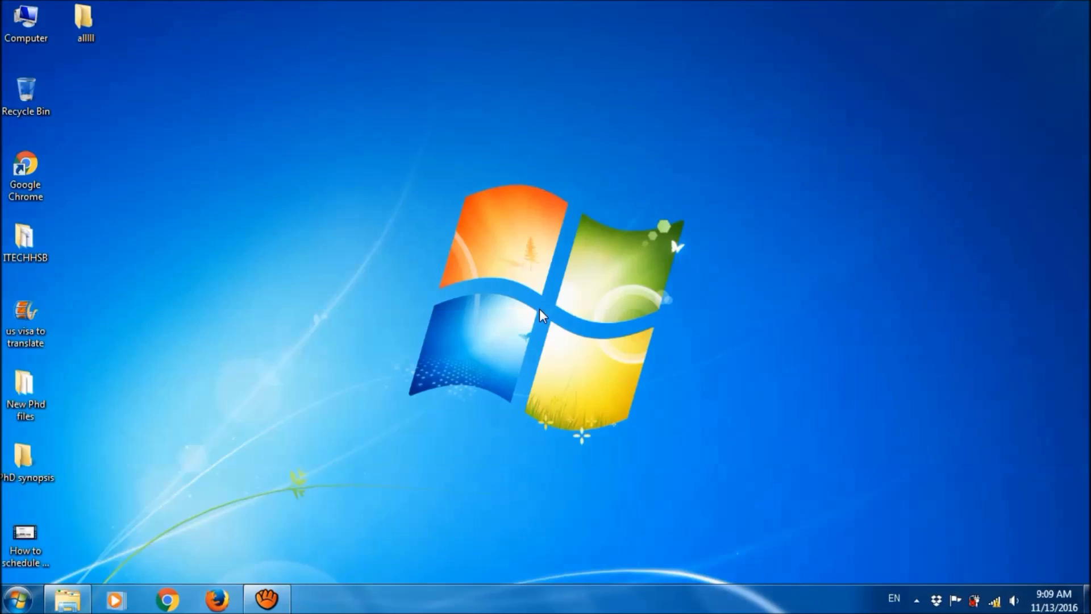
- Disconnect from the SMART12 wireless network and reconnect to it
click(994, 603)
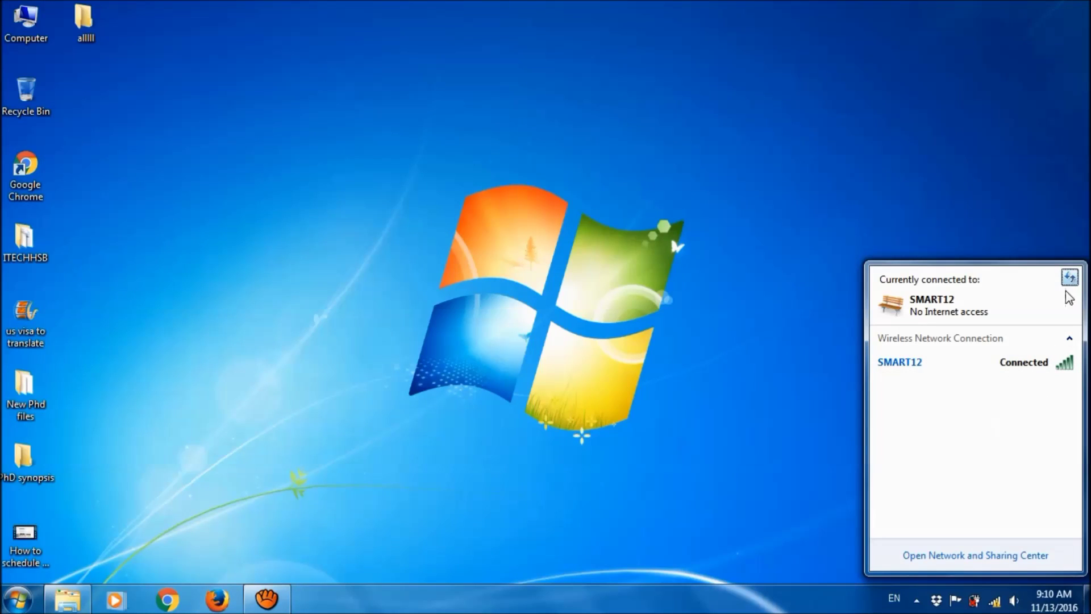
click(1017, 367)
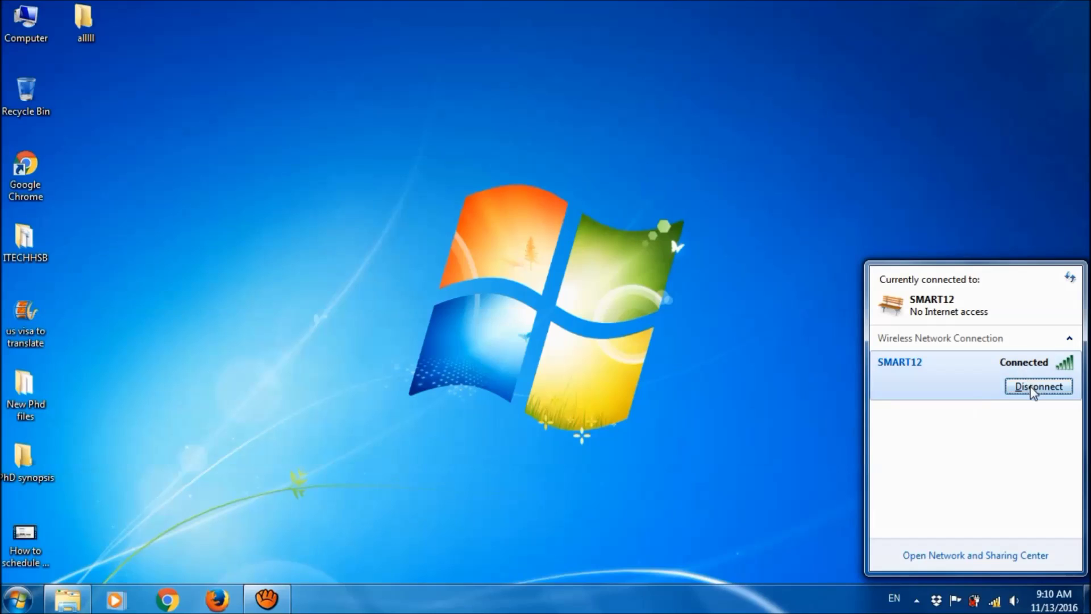
click(1032, 387)
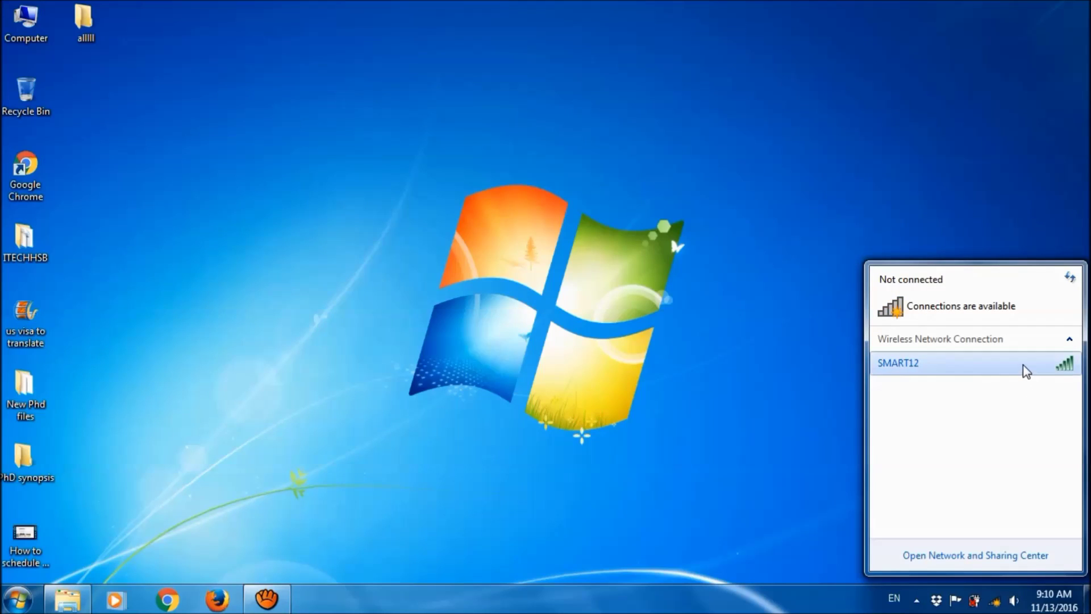
click(1024, 365)
click(1038, 389)
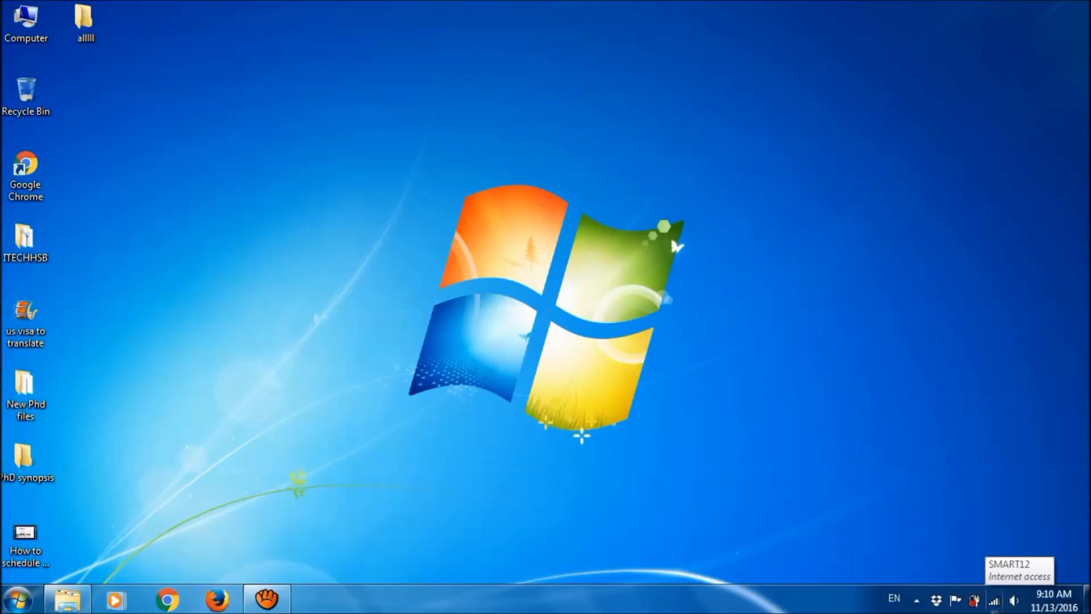
- Confirm SMART12 reports Internet access and dismiss the network list
click(995, 604)
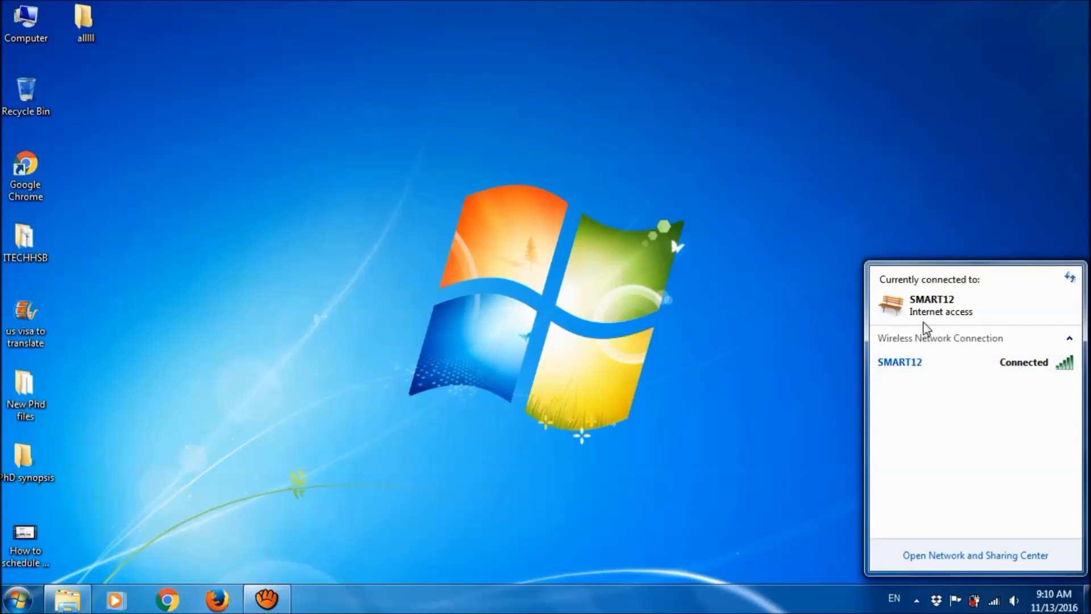
click(966, 330)
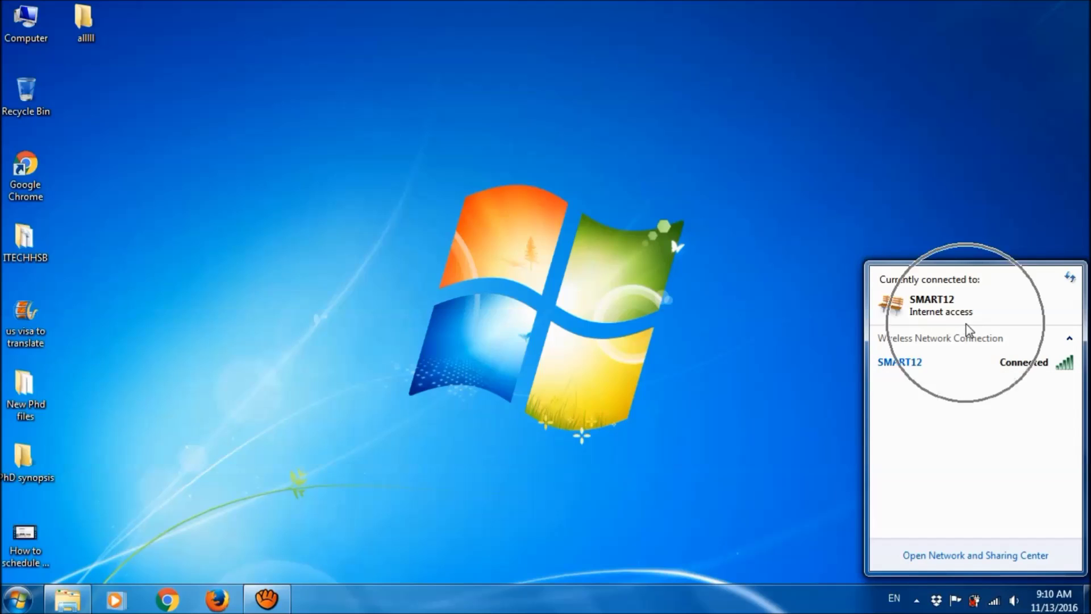
click(551, 324)
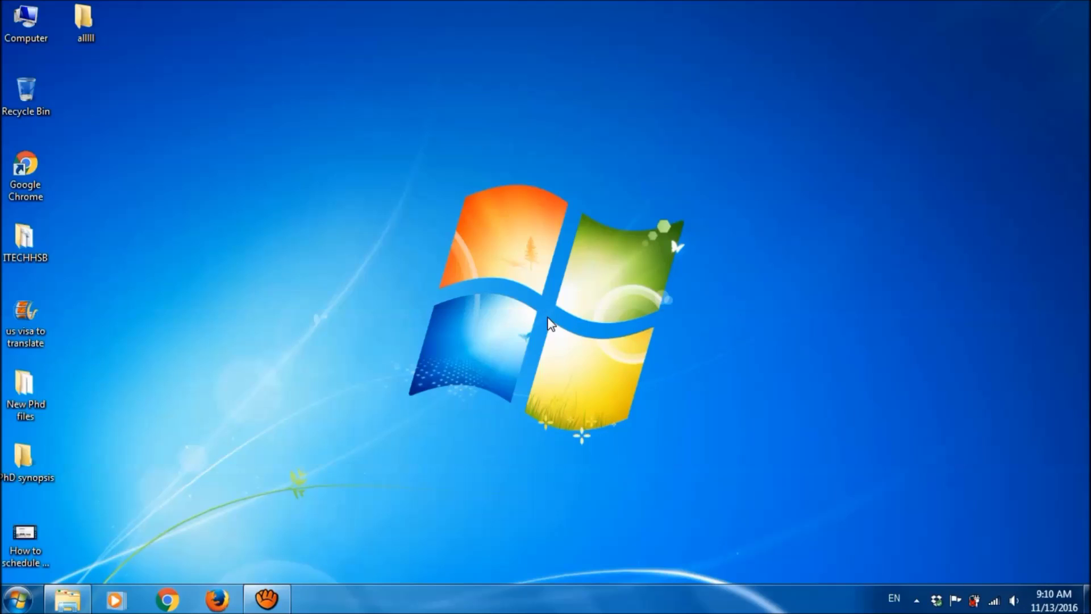